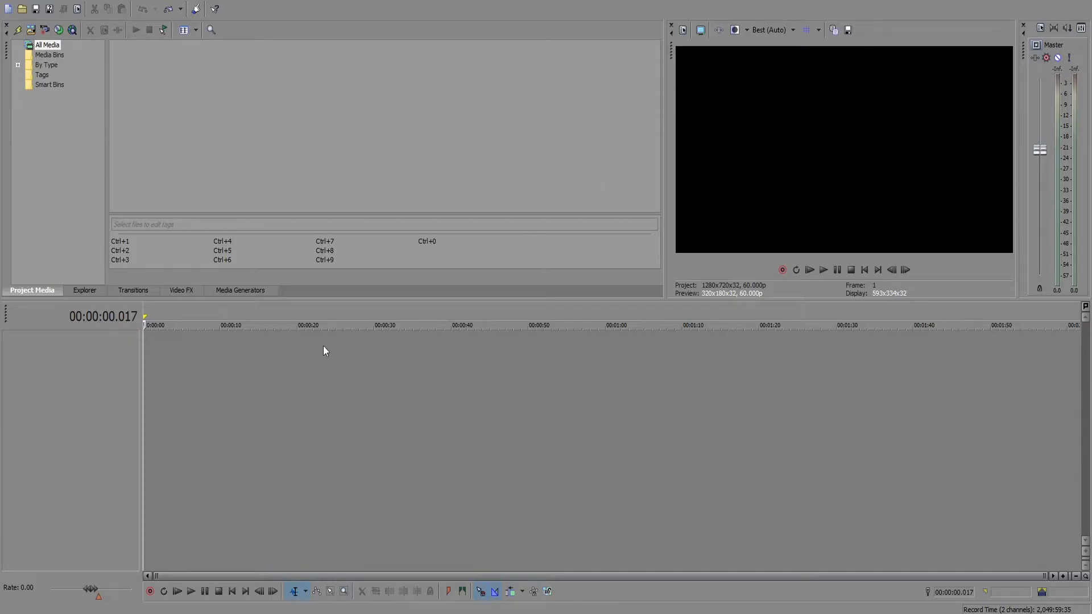
Insert two audio tracks into the empty timeline.
right_click(169, 360)
left_click(189, 383)
right_click(196, 397)
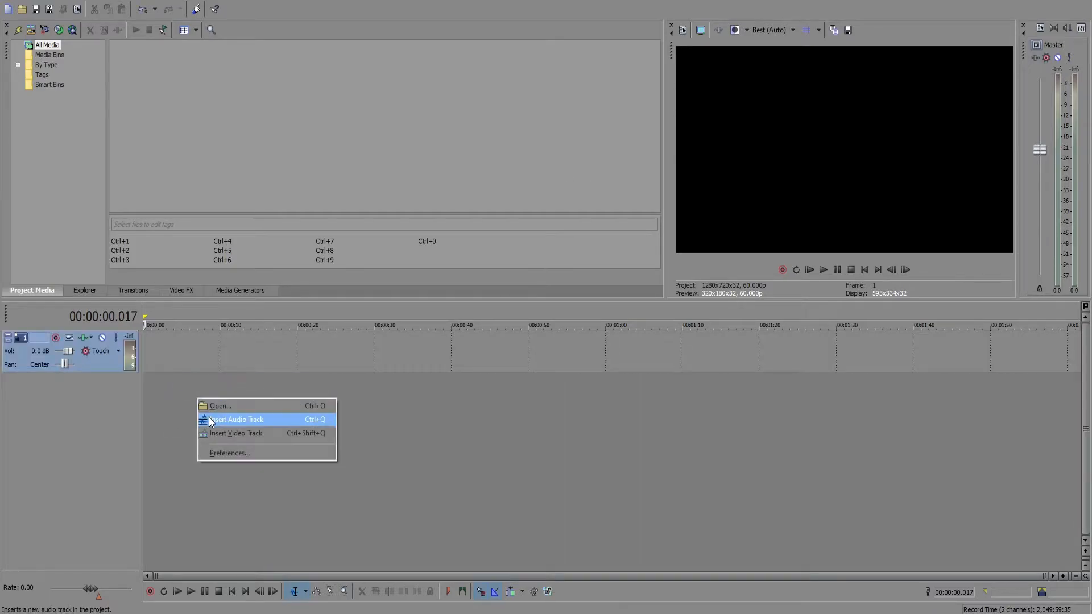
left_click(211, 420)
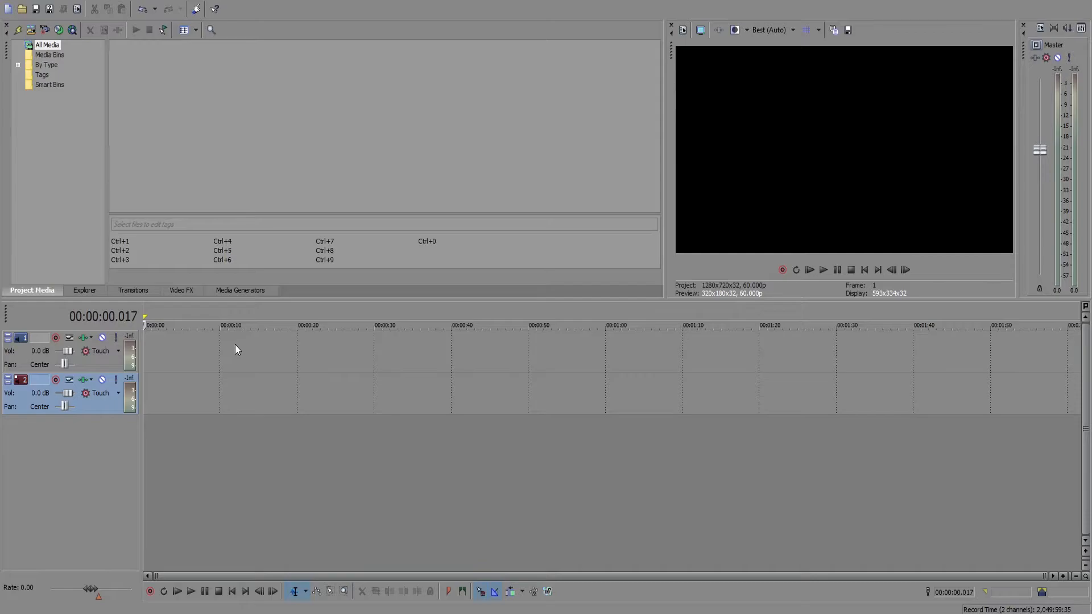
Arm the first track with the proposed recorded files folder and record a voice take about 19 seconds long from the timeline start.
left_click(54, 338)
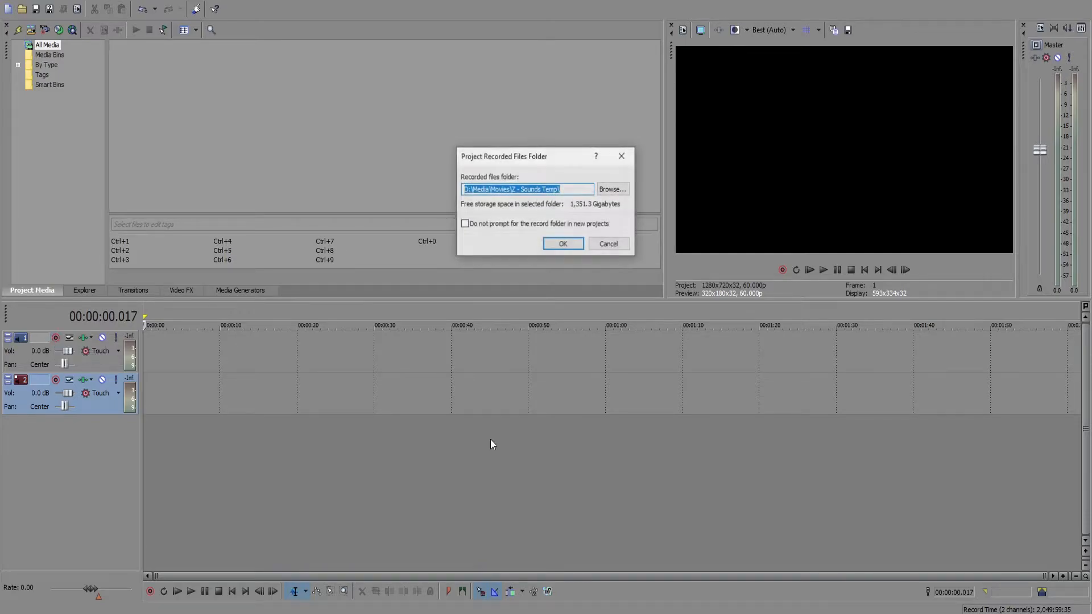
left_click(549, 245)
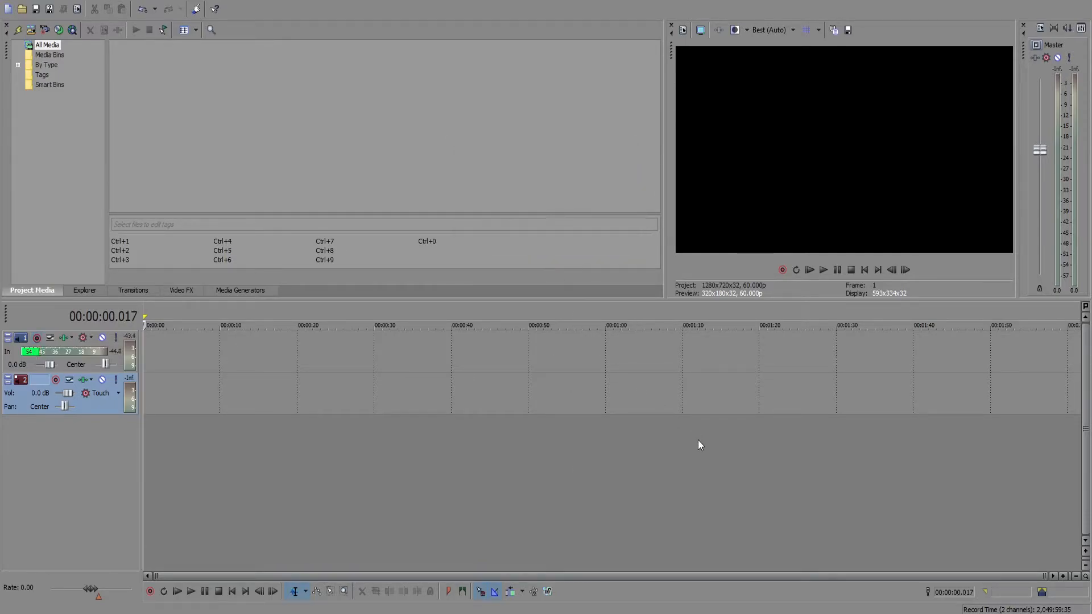
key("ctrl+r")
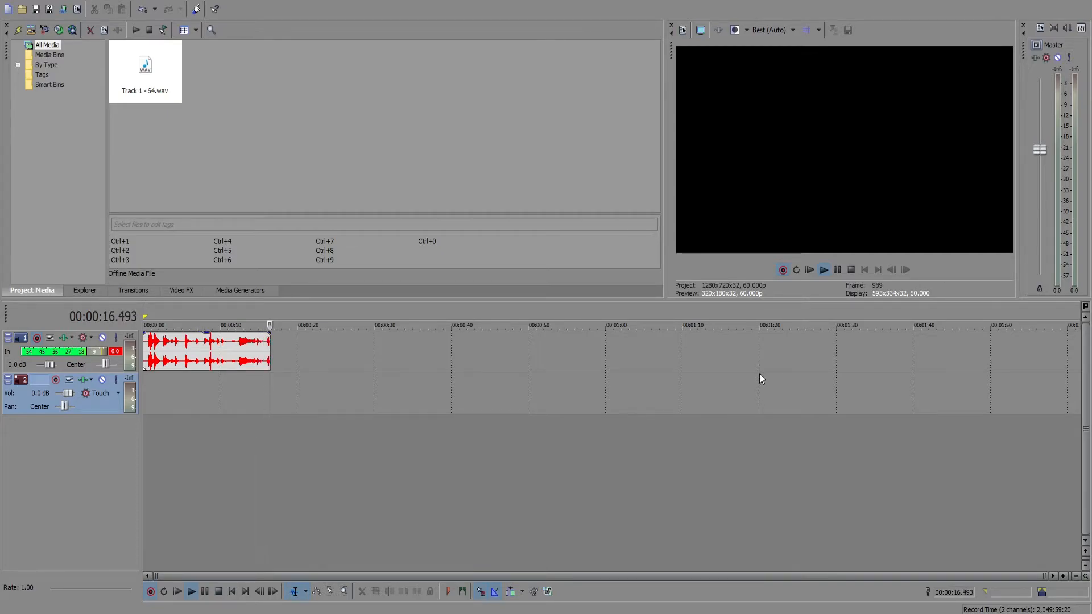
left_click(851, 269)
left_click(619, 277)
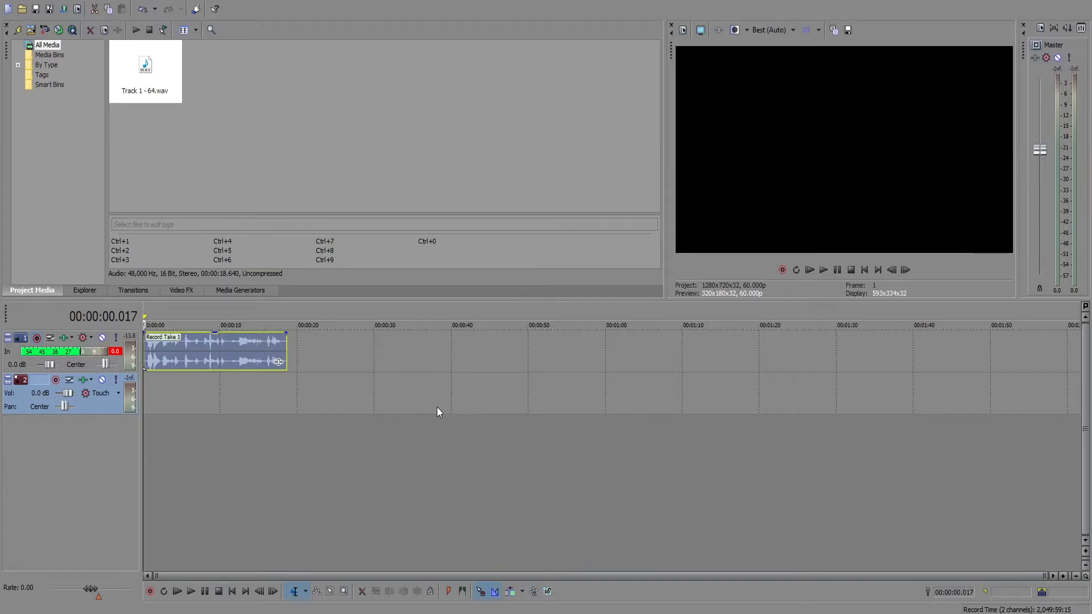
Add a Pitch Shift effect to the recorded clip and set its semitones to -4.
left_click(278, 362)
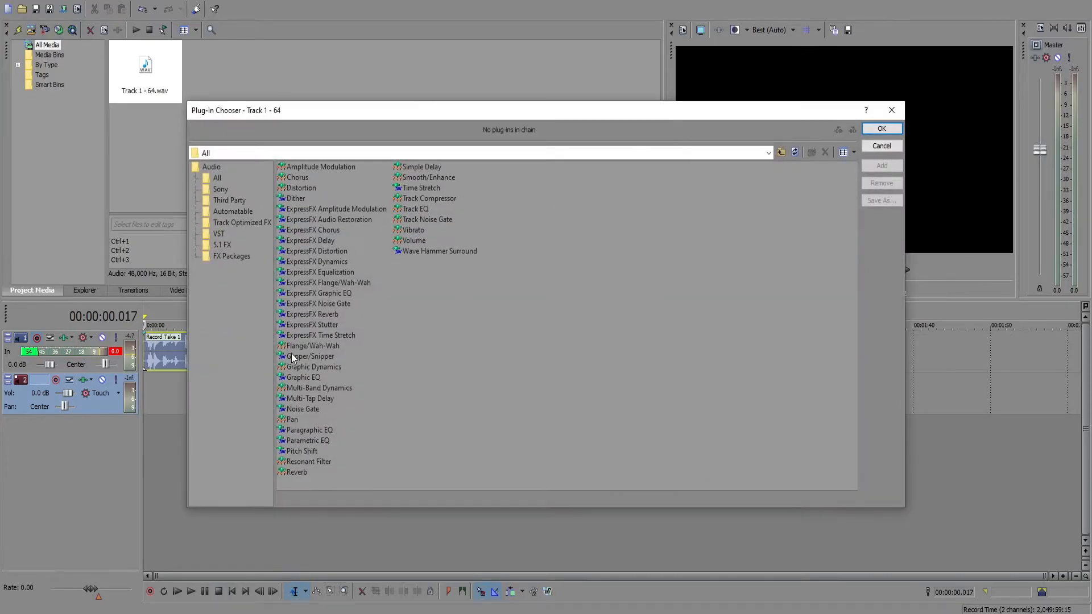
left_click(305, 452)
left_click(881, 165)
left_click(881, 128)
left_click(322, 280)
left_click_drag(375, 214, 354, 221)
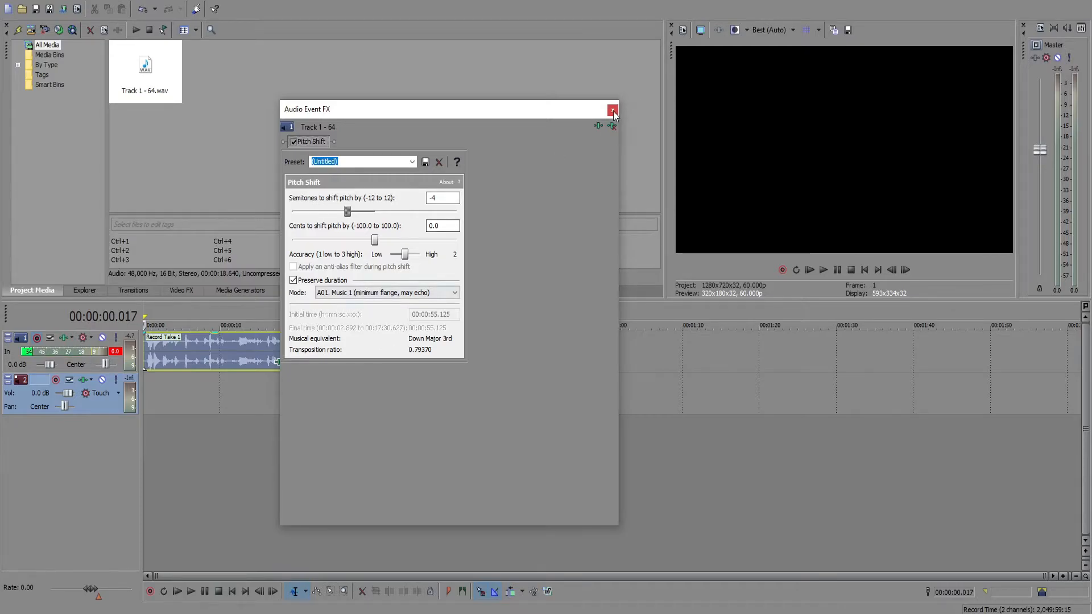
left_click(612, 110)
Play back the opening of the pitch-shifted clip and raise the system volume.
left_click(834, 271)
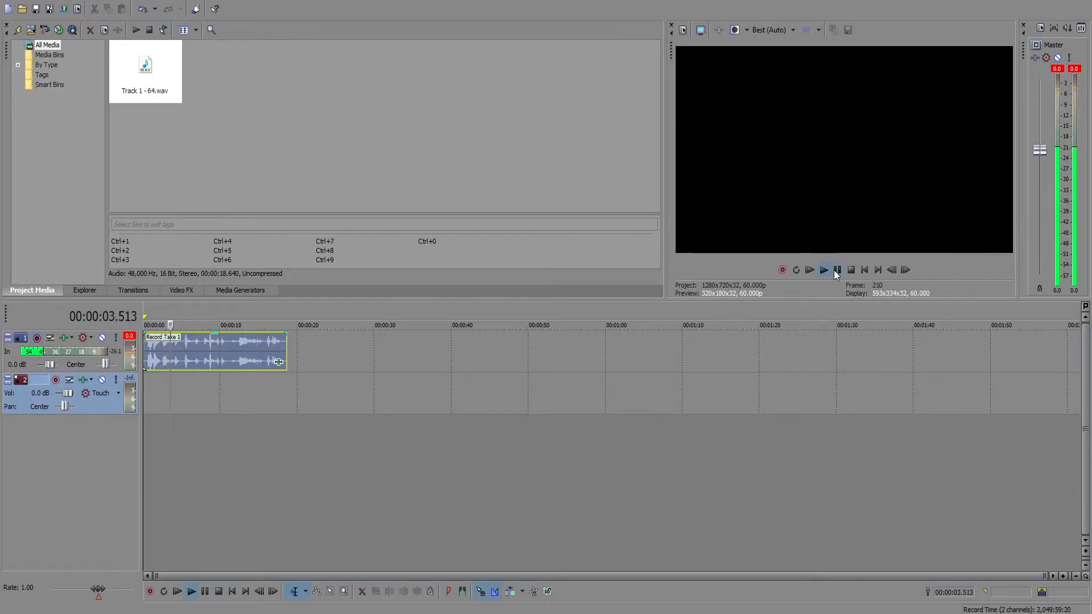
left_click(835, 271)
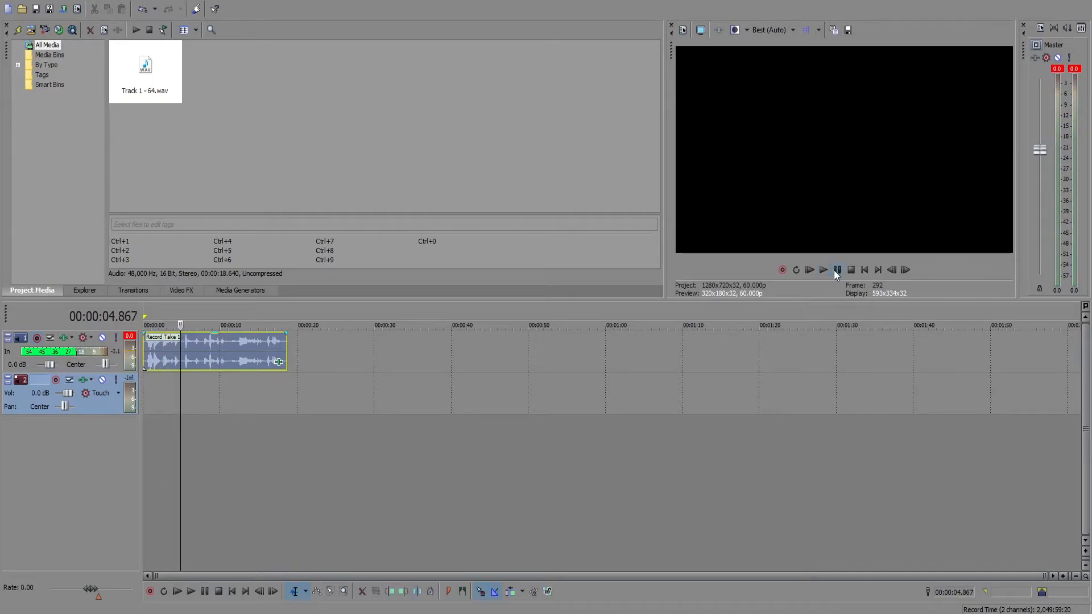
key("XF86AudioRaiseVolume")
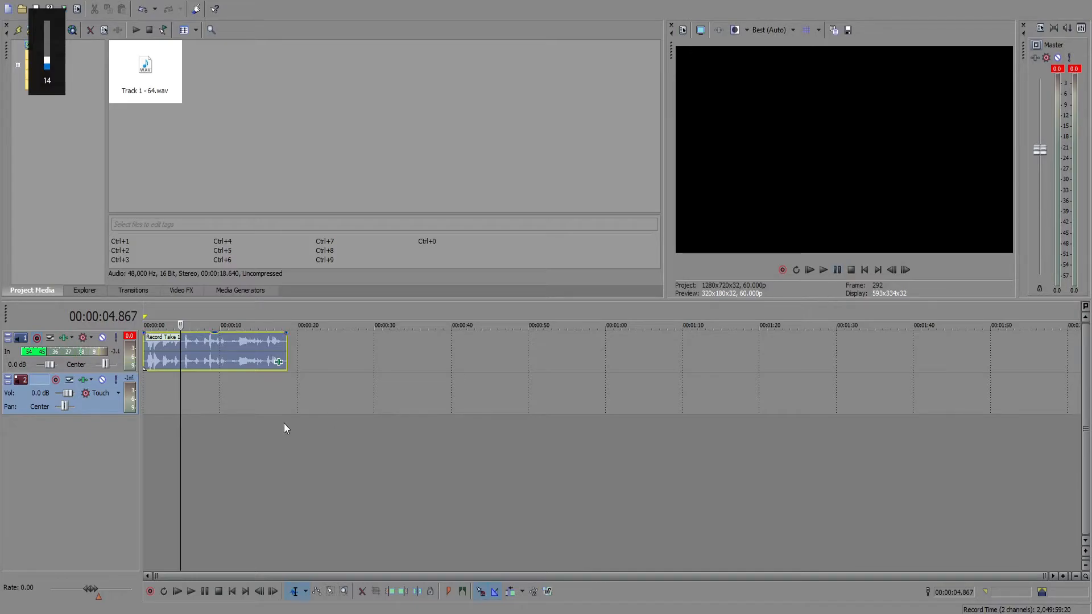
Copy the pitch-shifted clip to the second audio track and align the copy with the timeline start.
left_click(227, 351)
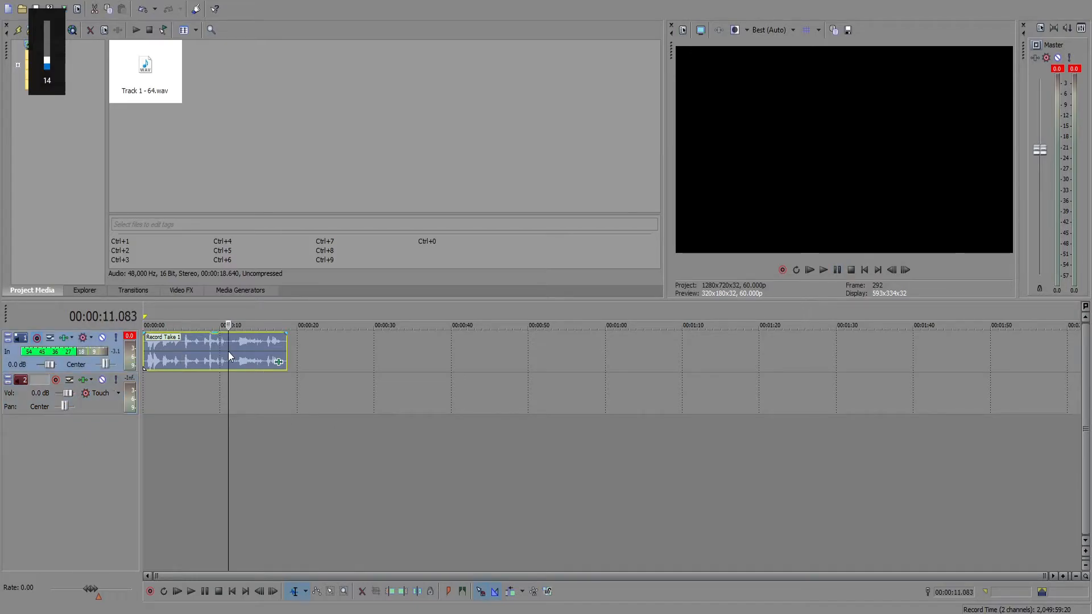
left_click(293, 397)
key("ctrl+v")
left_click_drag(307, 402, 162, 405)
left_click(166, 402)
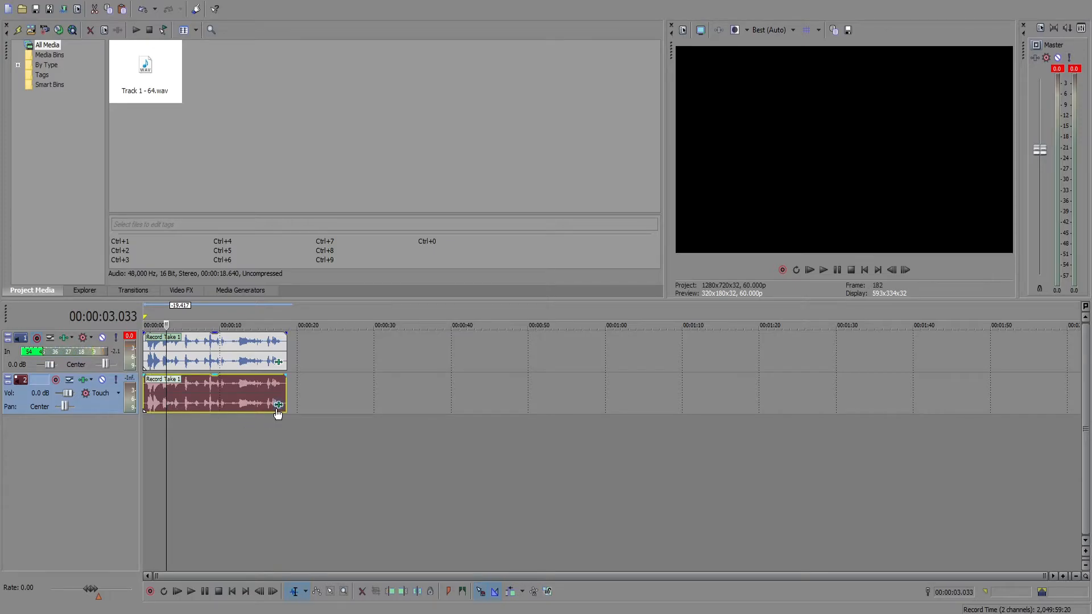
Lower the Pitch Shift semitones of the second track's clip slightly further and play back both layers together.
left_click(277, 403)
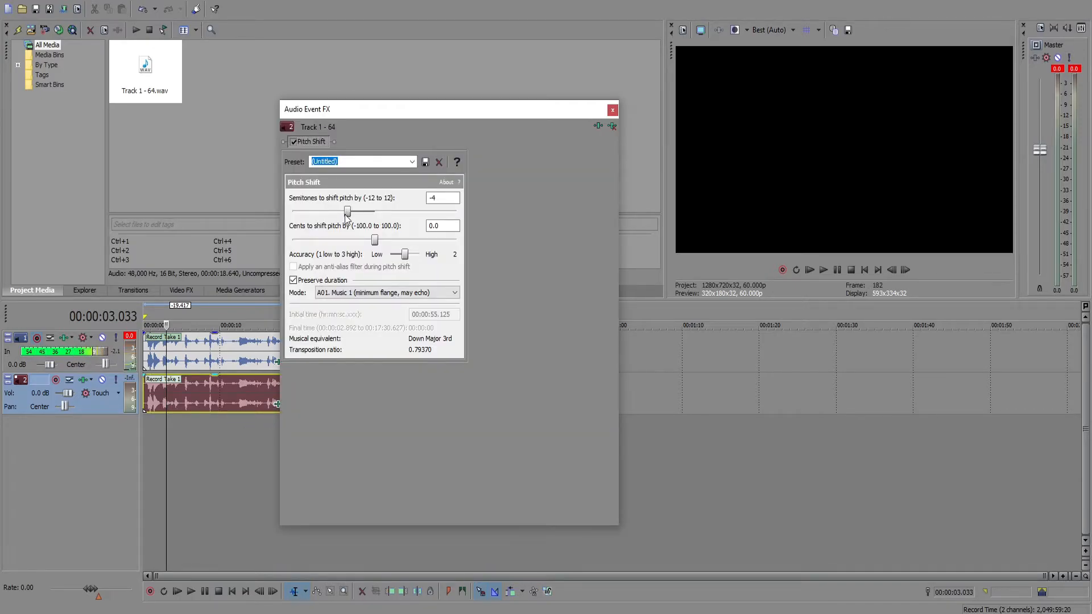
left_click_drag(347, 218, 339, 219)
left_click(612, 110)
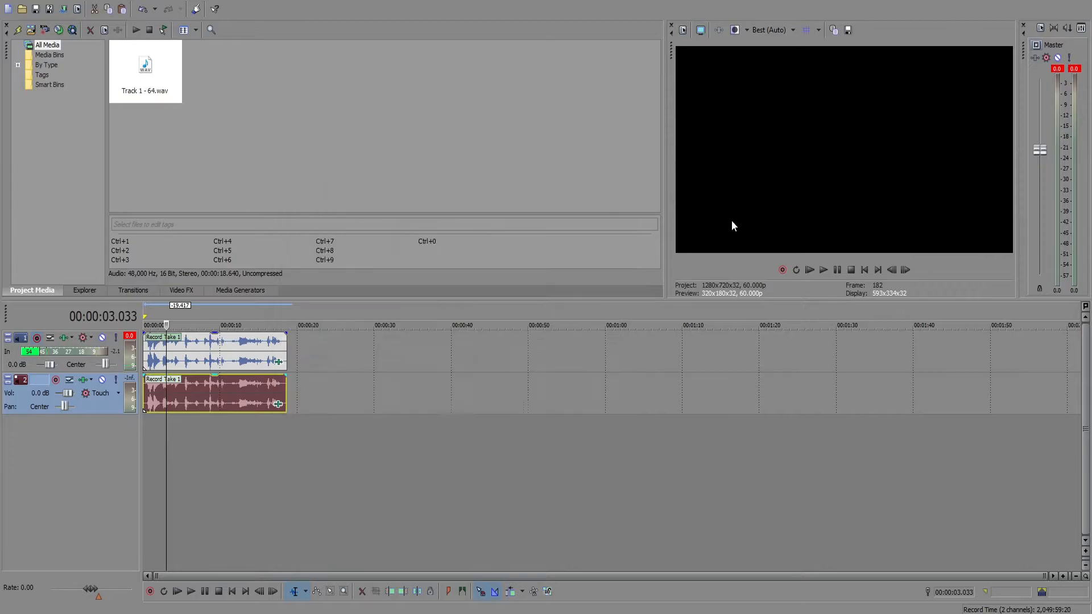
left_click(808, 272)
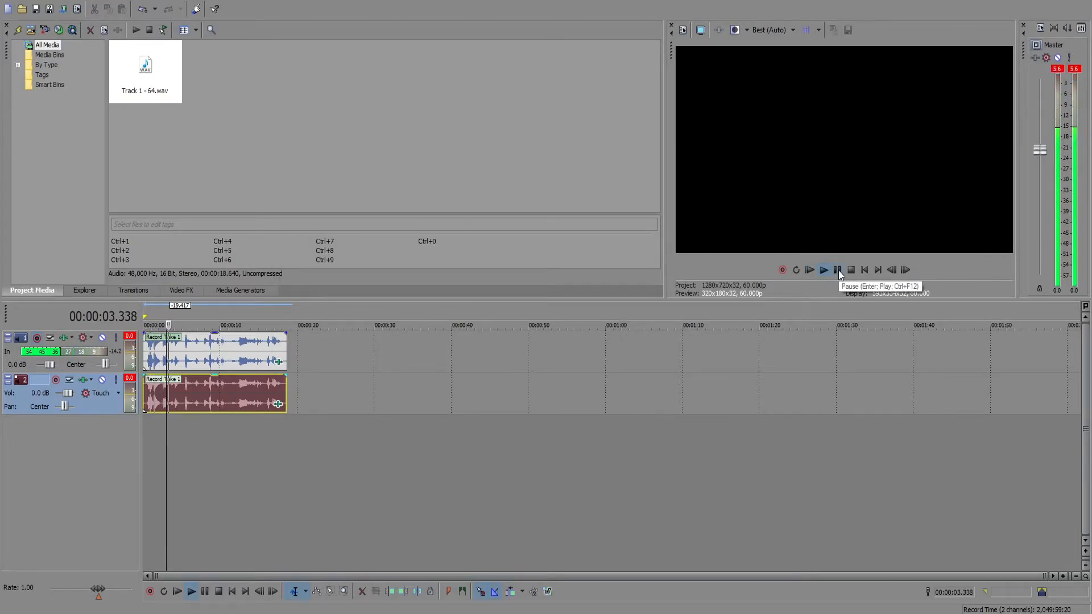
left_click(837, 270)
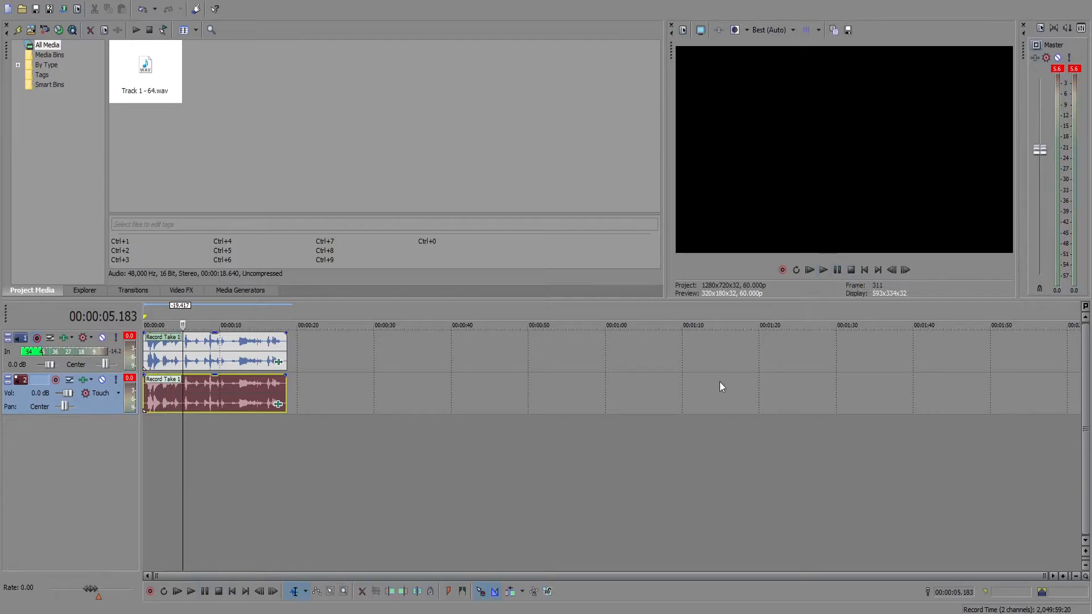
Add a Reverb effect to the first track's clip after its Pitch Shift, keeping the effect window clear of the clips.
left_click(278, 362)
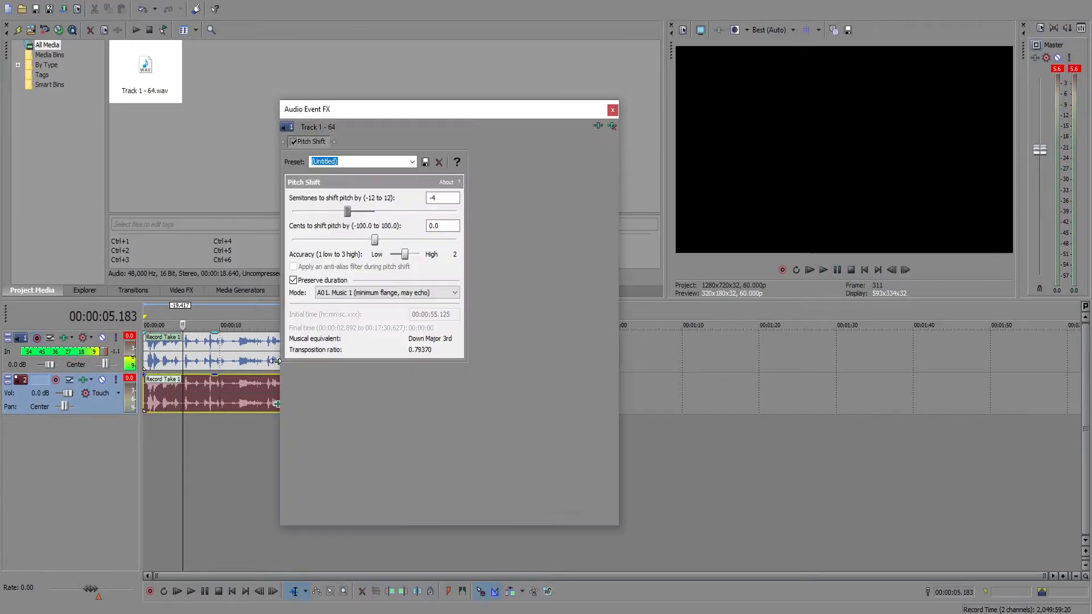
left_click(597, 126)
left_click(305, 470)
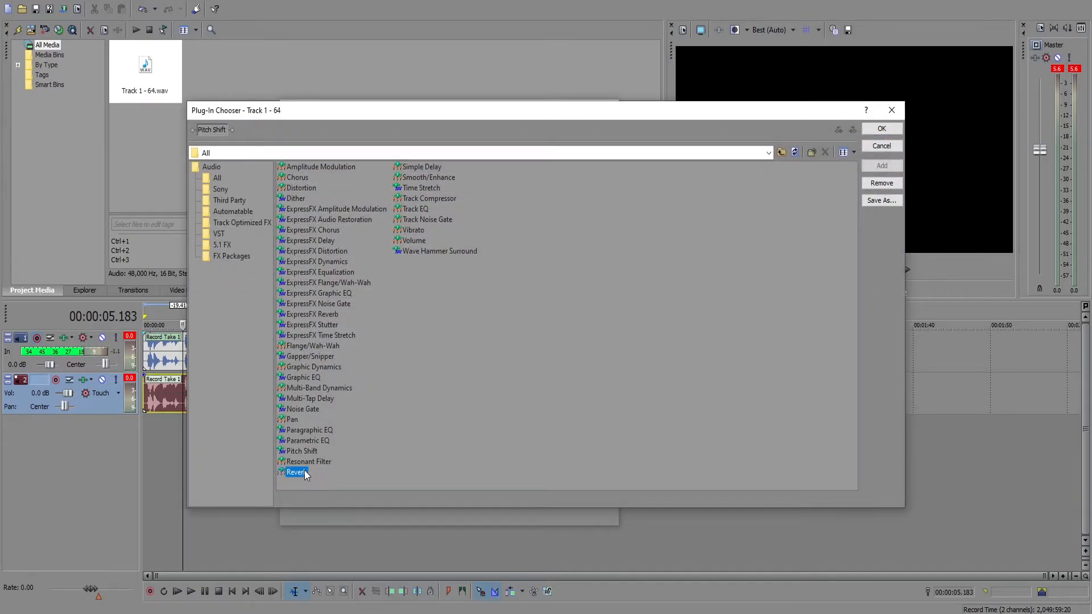
left_click(875, 165)
left_click(878, 128)
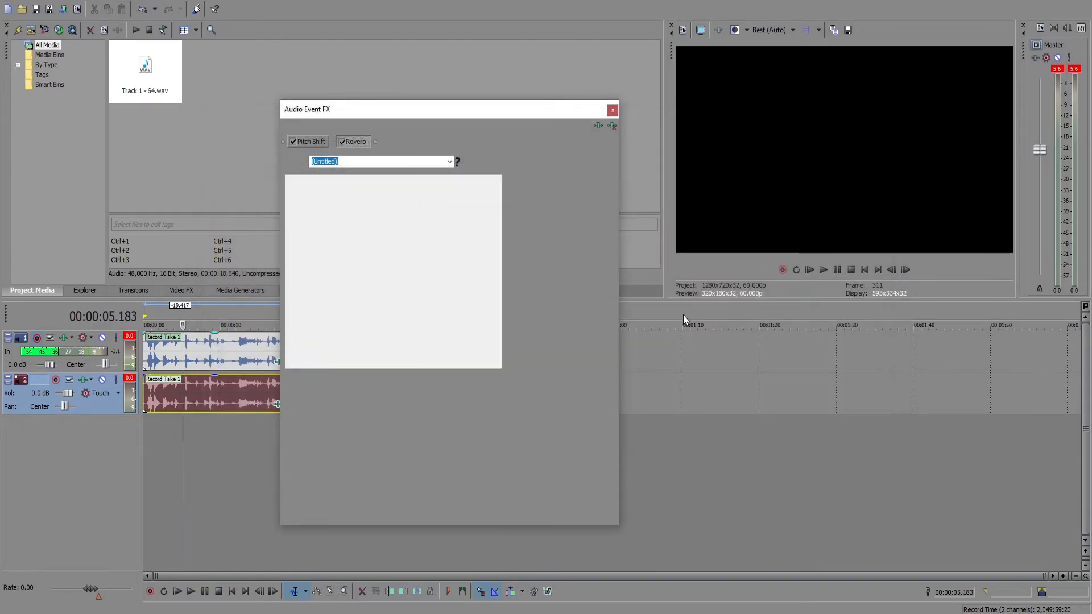
left_click_drag(435, 108, 765, 227)
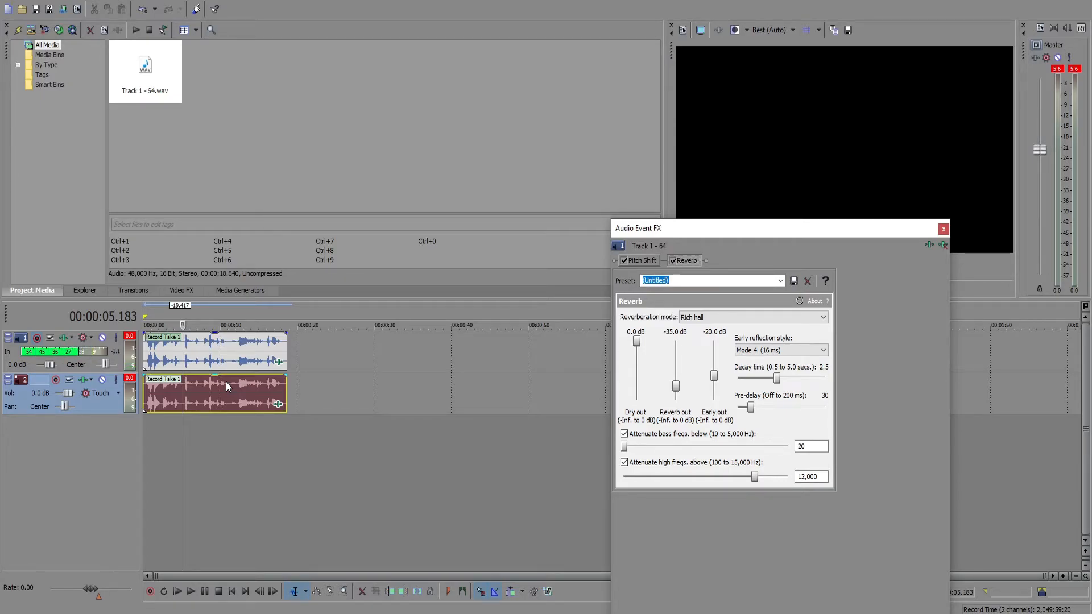
Raise the Reverb out level slightly in the Reverb effect of the first track's clip.
left_click(226, 401)
left_click(214, 366)
left_click(190, 343)
left_click(642, 261)
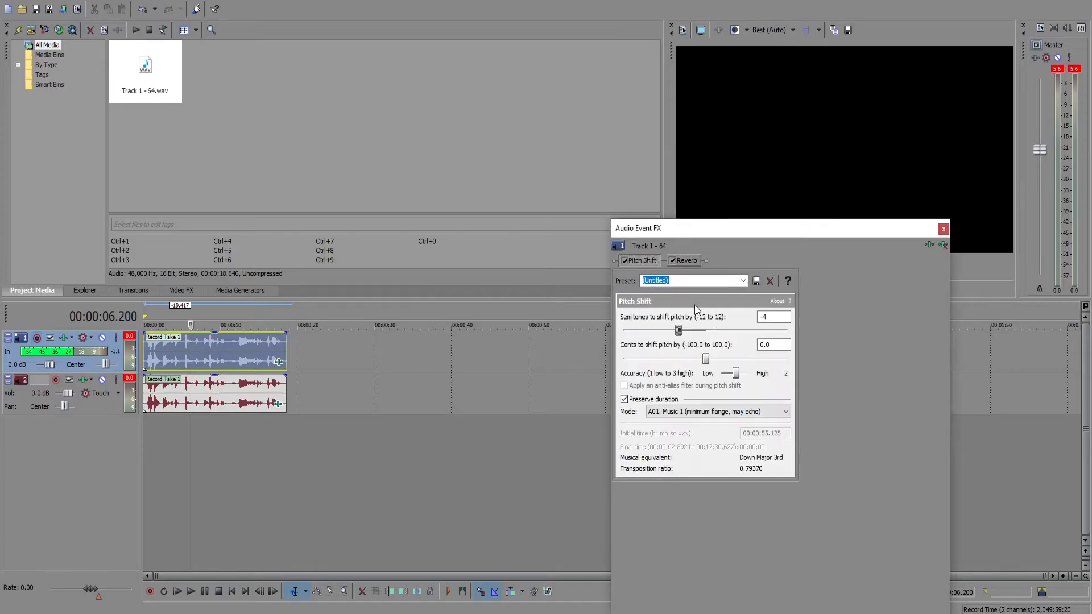
left_click(685, 260)
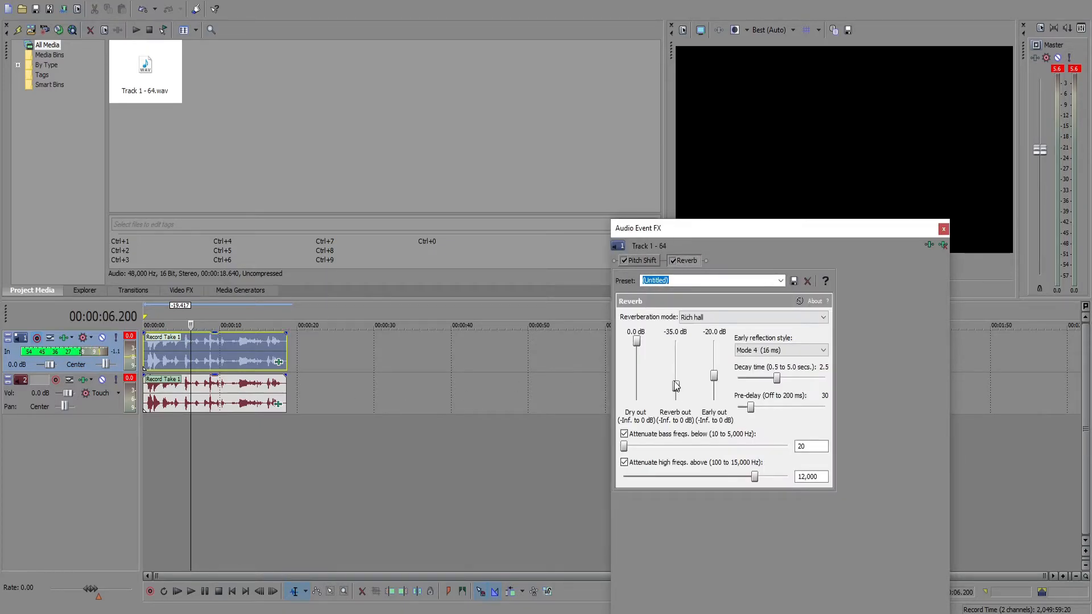
left_click_drag(675, 380, 675, 378)
left_click(943, 229)
Play back the layered voice and lower the volume of the clips on both tracks.
left_click(809, 271)
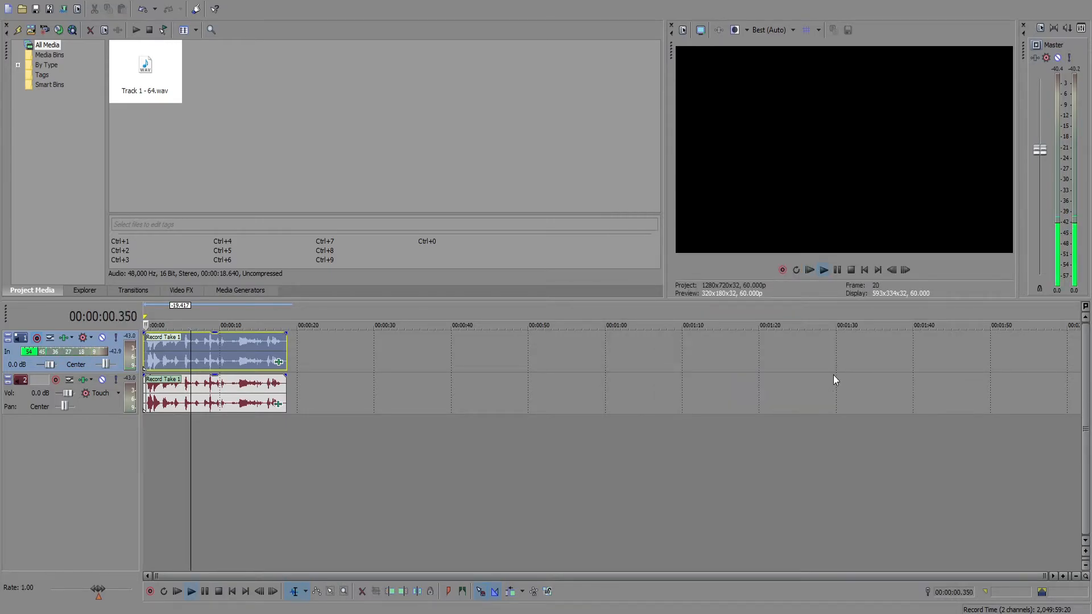
left_click(231, 397)
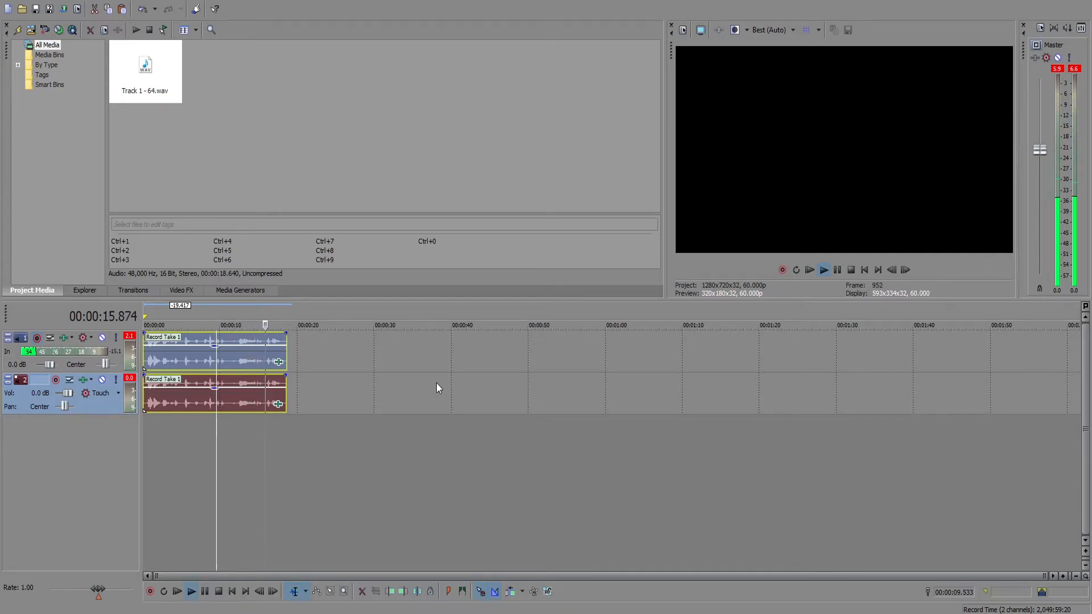
left_click(835, 271)
Record a second voice take about 8 seconds long on the first track, starting at 00:00:23.633.
left_click(310, 353)
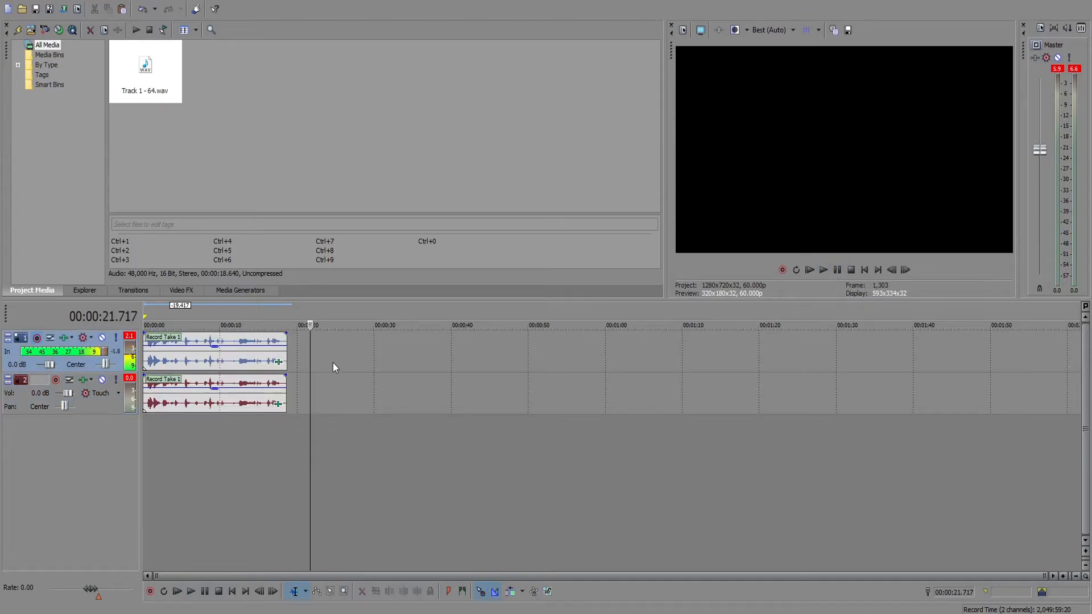
left_click(326, 352)
left_click(783, 272)
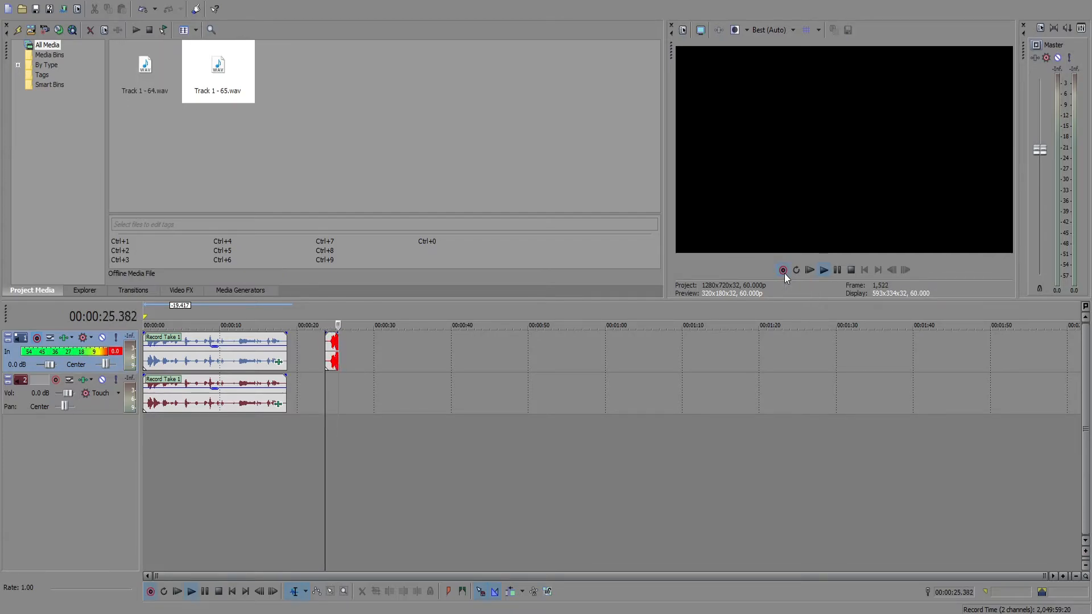
left_click(851, 270)
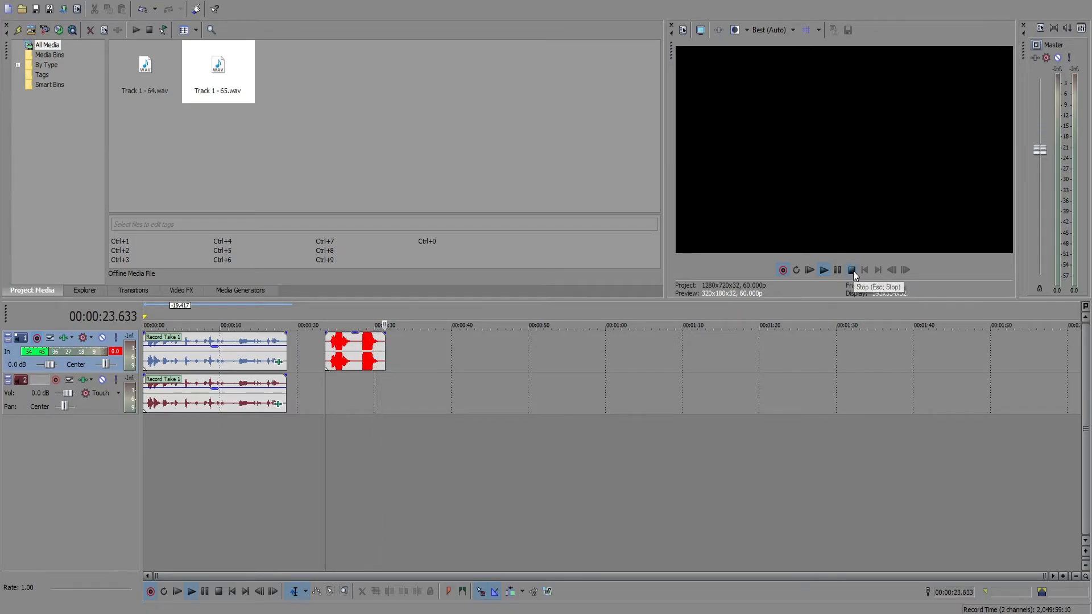
left_click(615, 280)
Copy the second voice take to the second track, directly below the original.
left_click(351, 348)
key("ctrl+c")
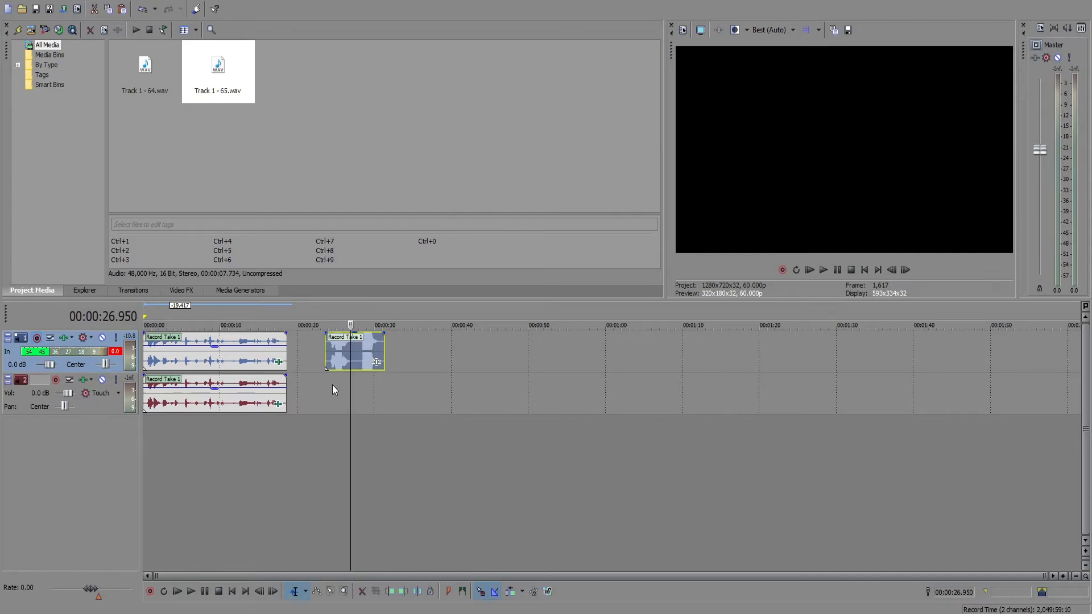
left_click(327, 392)
key("ctrl+v")
Paste the event attributes of the first track's earlier clip onto the new take on that track.
right_click(248, 363)
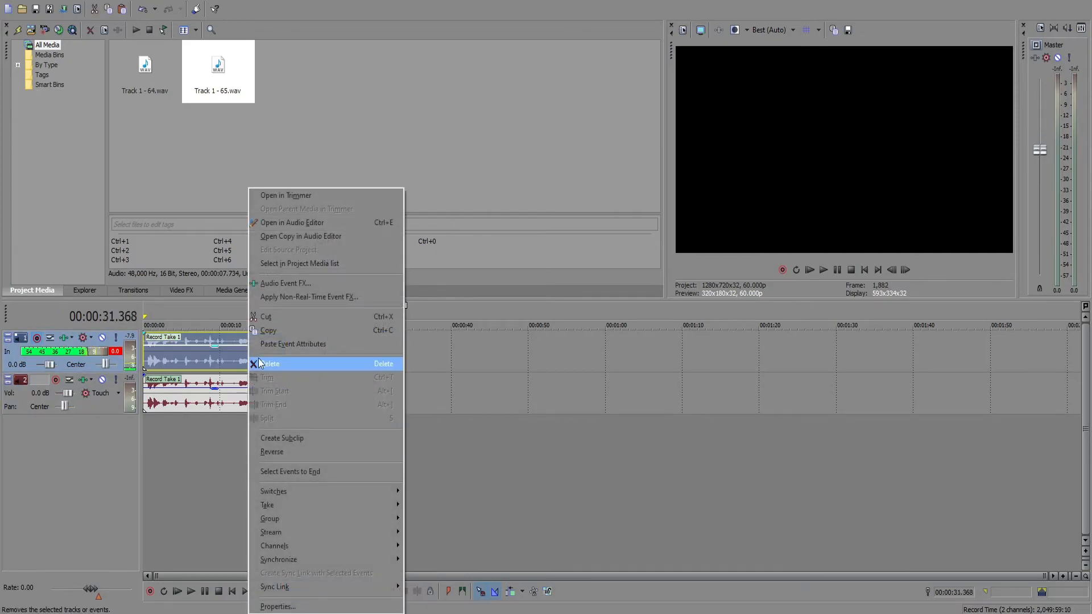
left_click(276, 333)
right_click(350, 353)
left_click(396, 344)
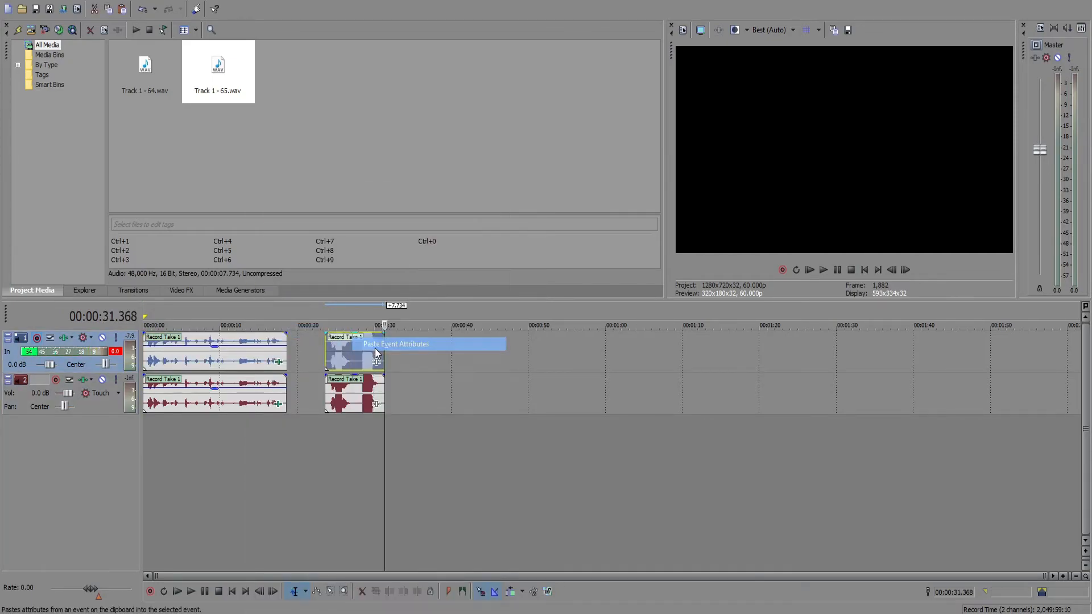
Paste the event attributes of the second track's earlier clip onto the copied take on that track.
right_click(246, 394)
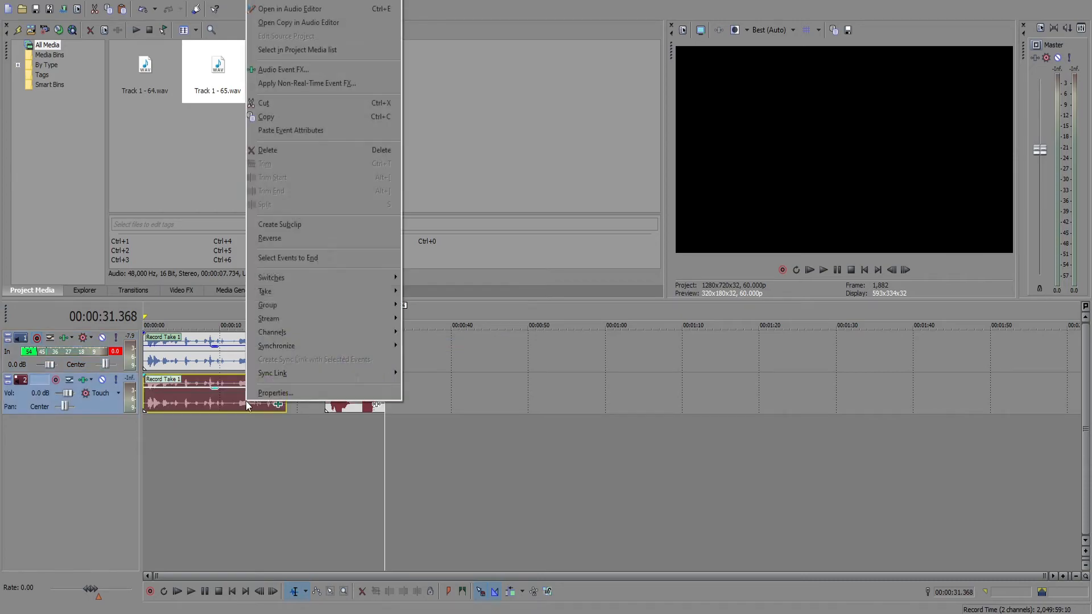
left_click(307, 120)
right_click(349, 398)
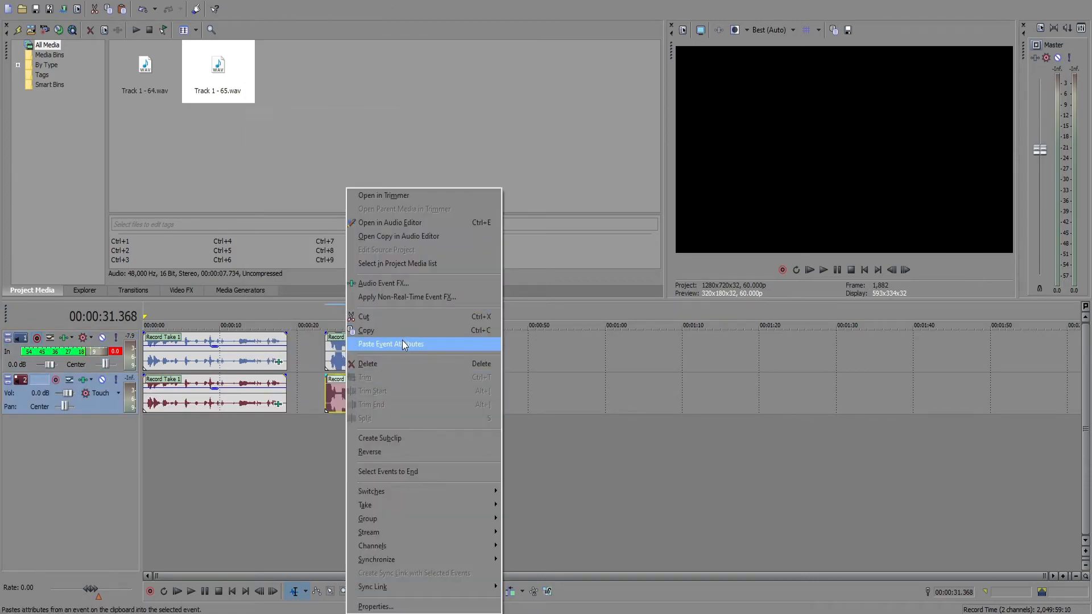
left_click(401, 341)
Lower the volume of the new take's clips on both tracks.
left_click(364, 364)
left_click(364, 398, "ctrl")
left_click_drag(354, 334, 357, 354)
Play back the second take's layered clips from just before their start.
left_click(292, 389)
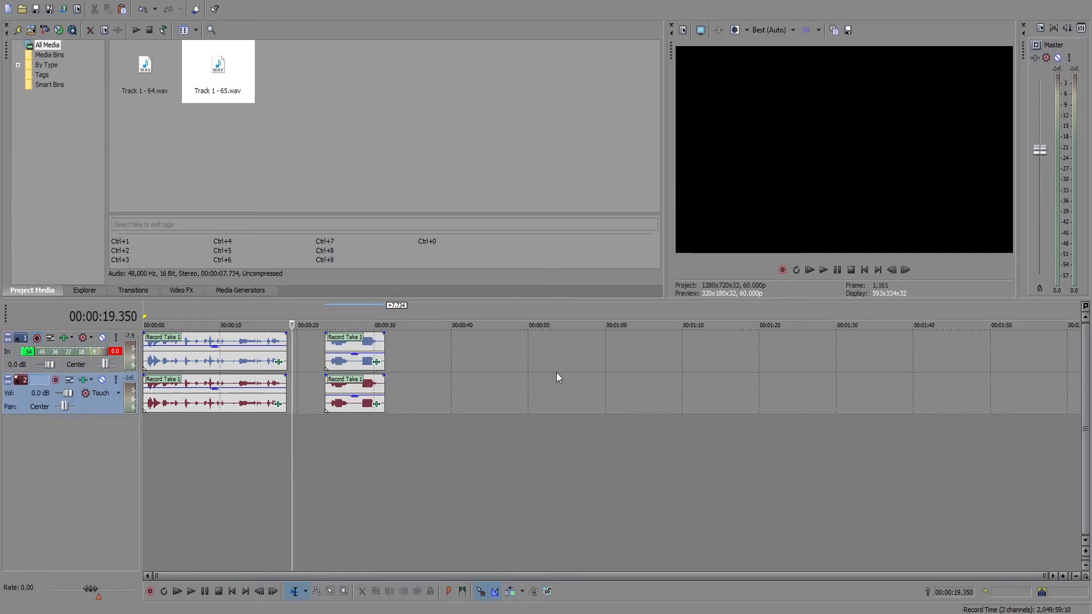
left_click(321, 351)
key("space")
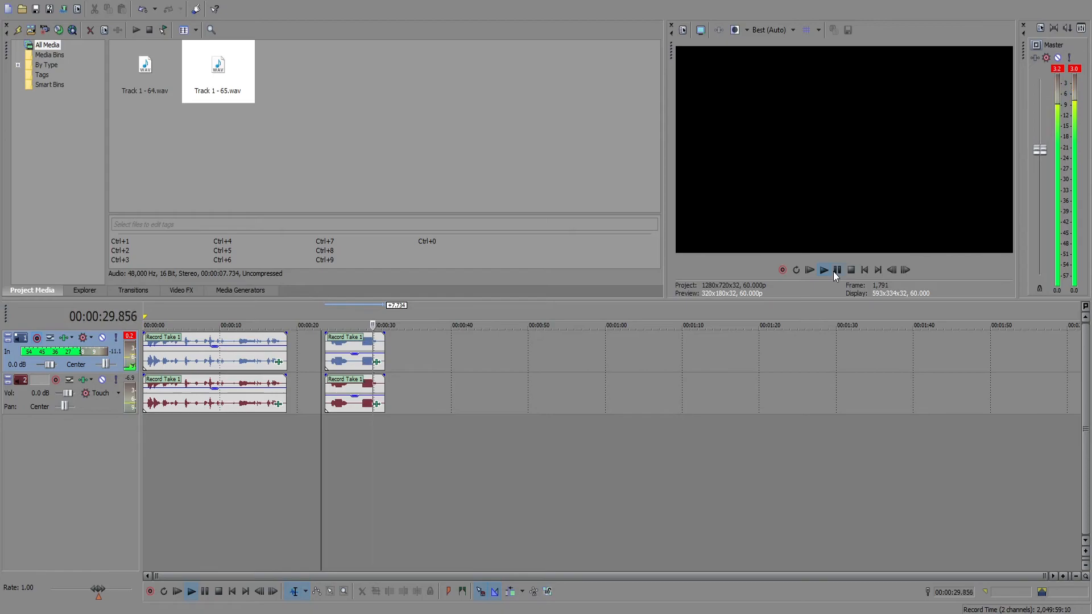
left_click(834, 271)
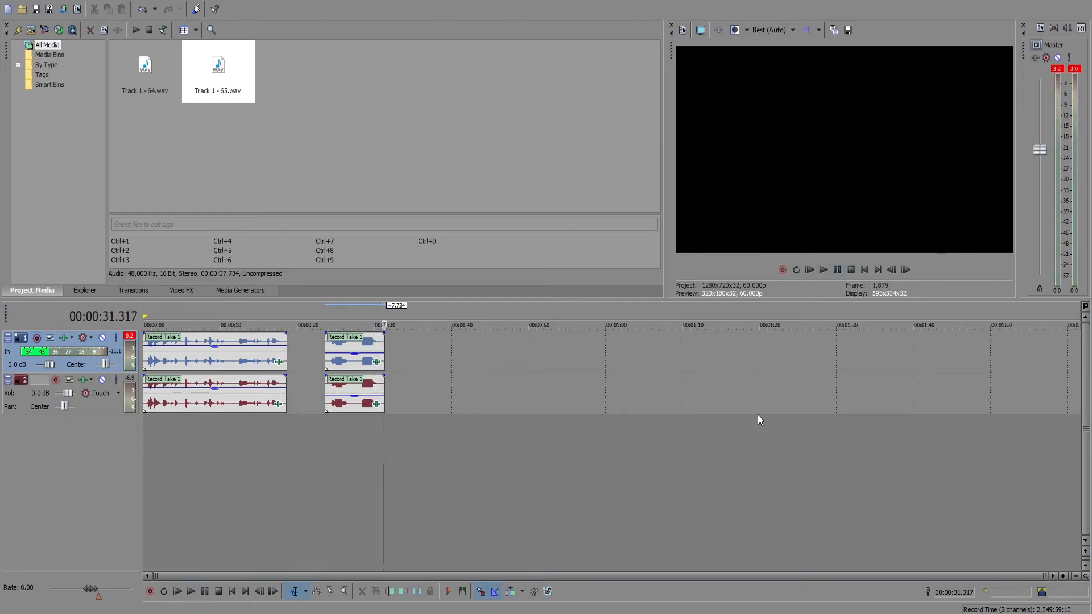
left_click(398, 343)
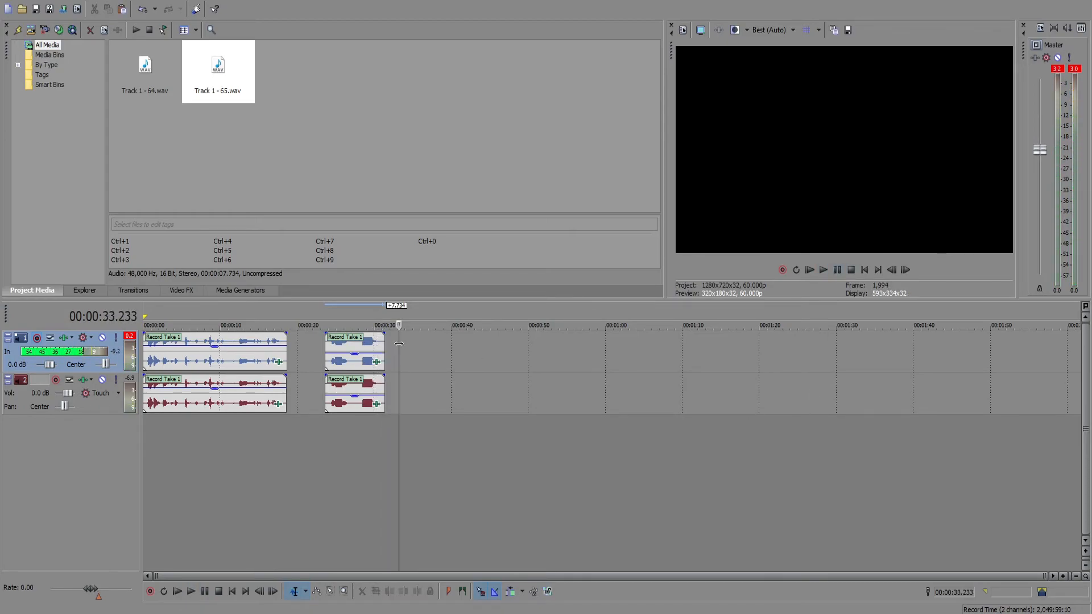